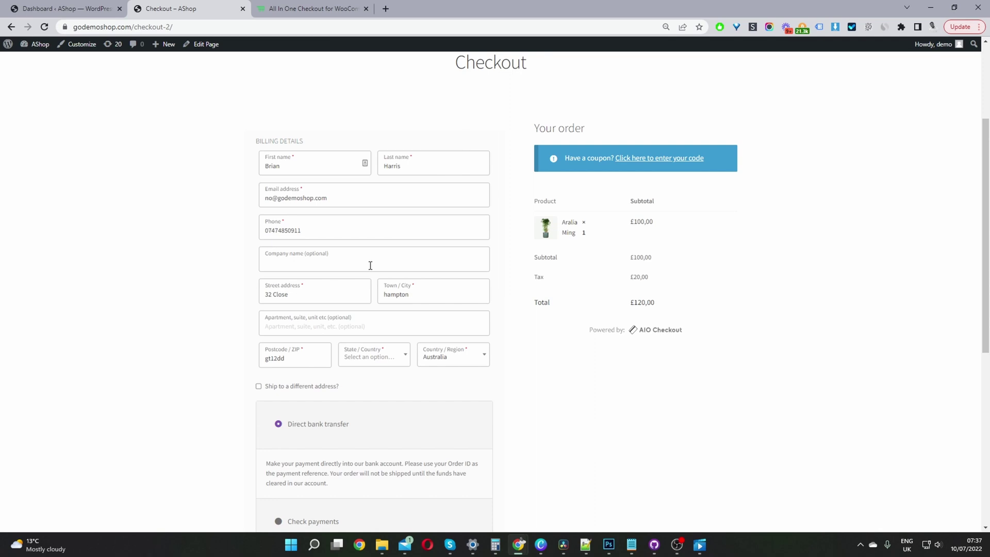
Look over the AIO Checkout product page on woosuite.com, then return to the WordPress Dashboard.
left_click(319, 9)
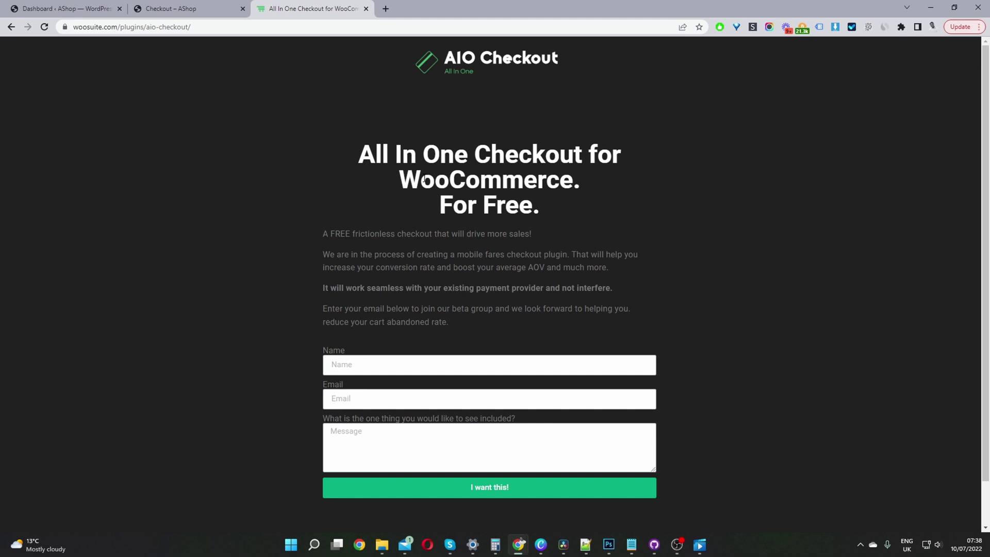
key("ctrl+1")
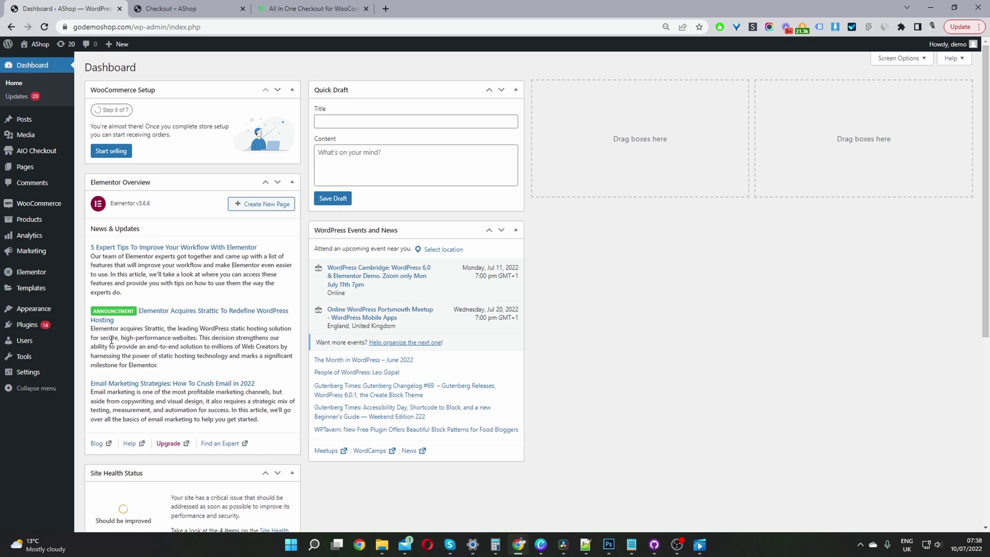
Open the AIO Checkout overview and show the actions menu for the New Checkout entry.
mouse_move(27, 328)
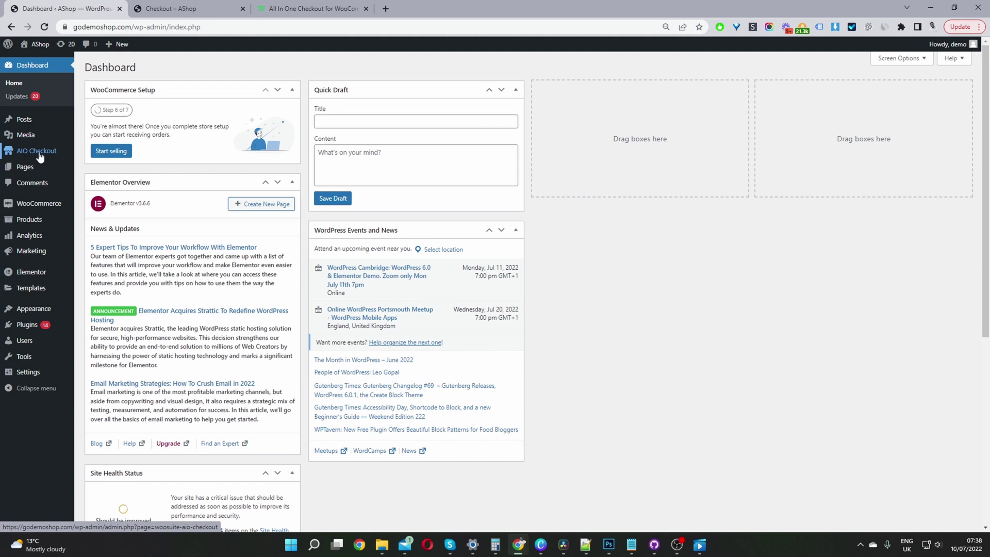
left_click(40, 155)
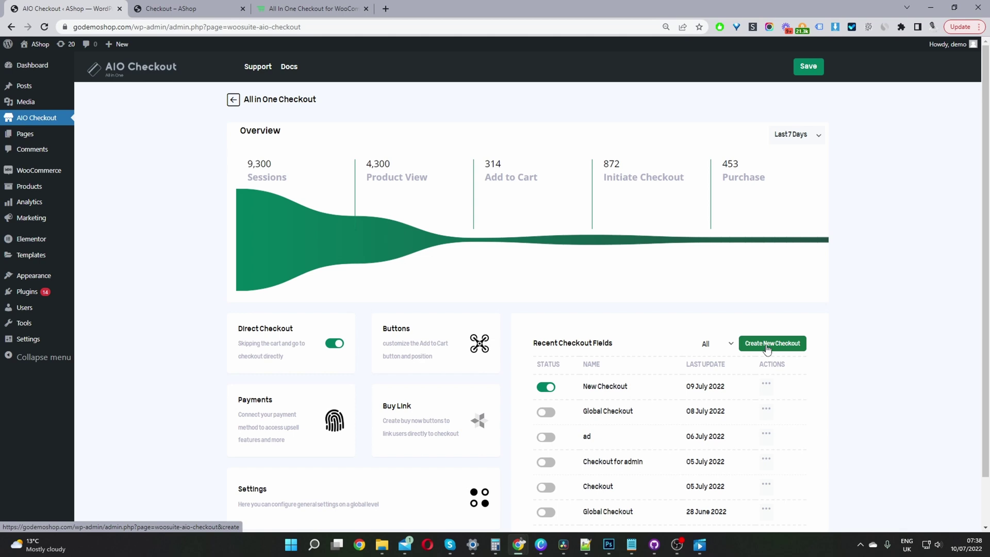
left_click(766, 386)
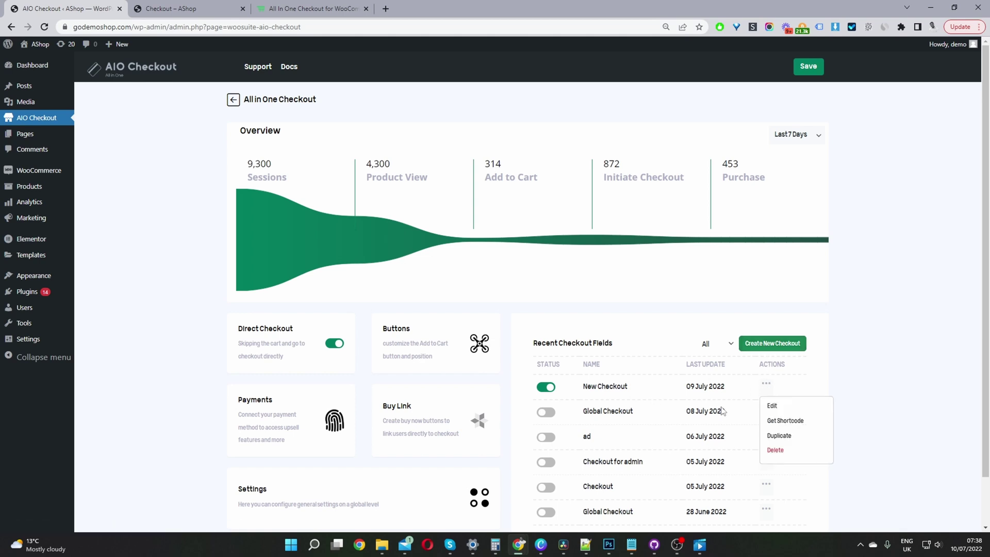
Edit the New Checkout and scroll through its Billing, Shipping, Order Summary and Payment sections.
left_click(772, 405)
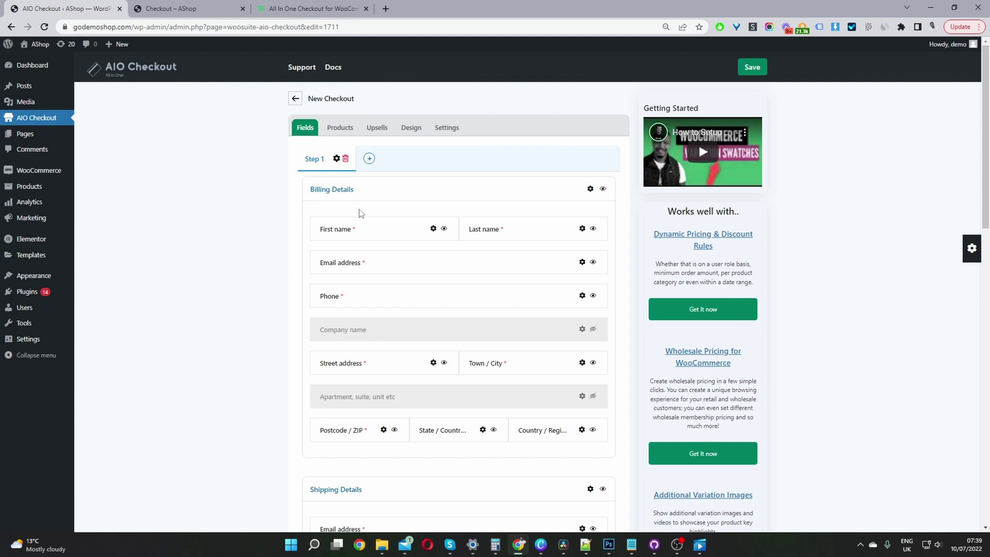
scroll(354, 342, "down", 5)
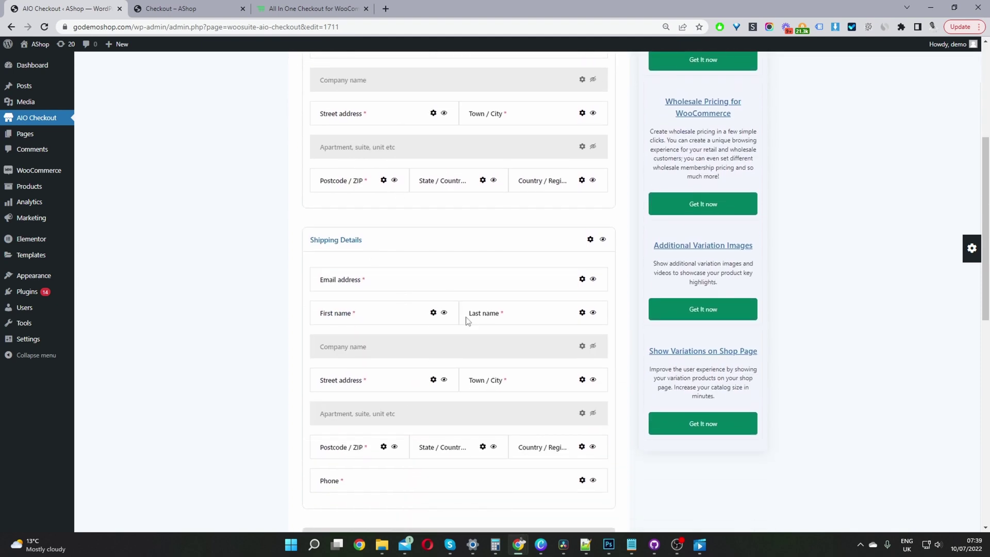
scroll(371, 327, "down", 5)
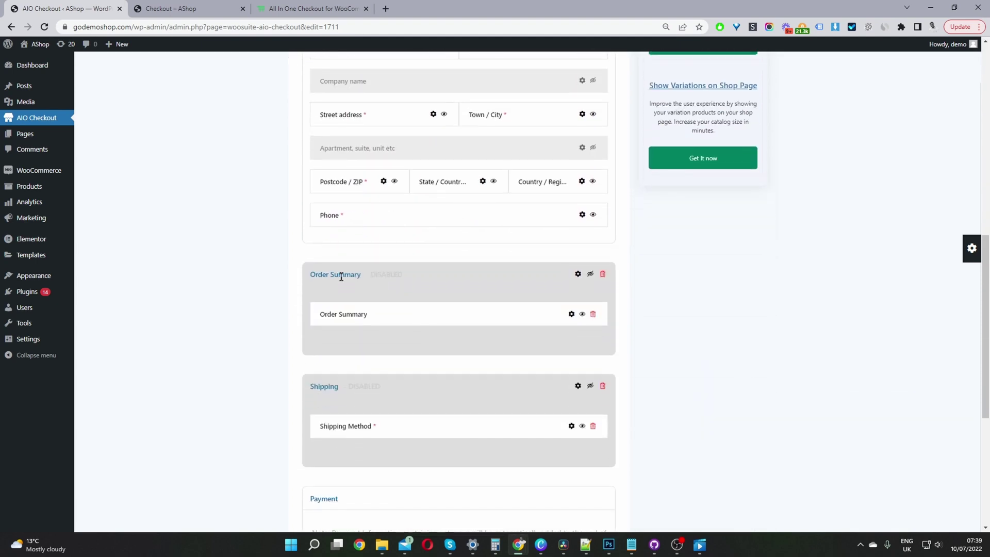
scroll(367, 387, "down", 3)
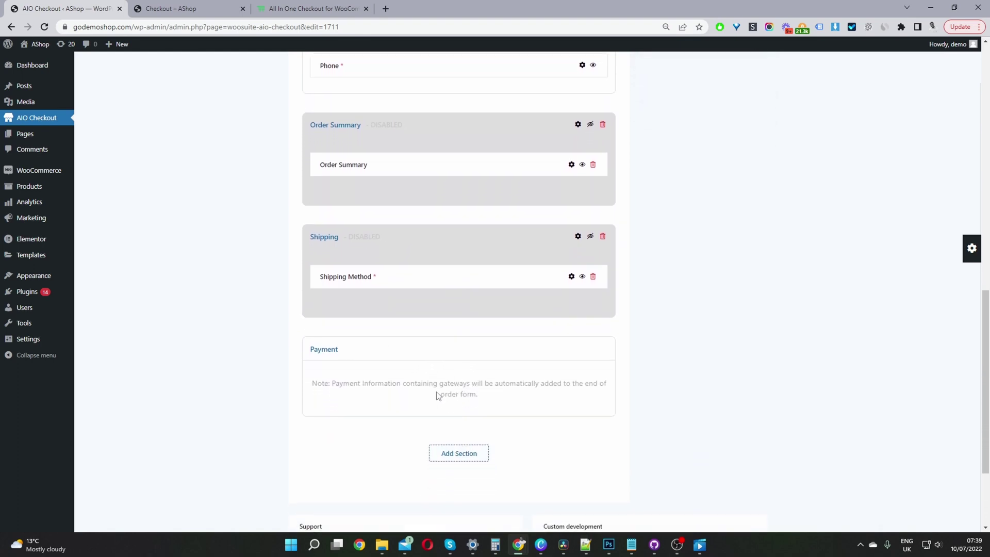
scroll(438, 408, "up", 11)
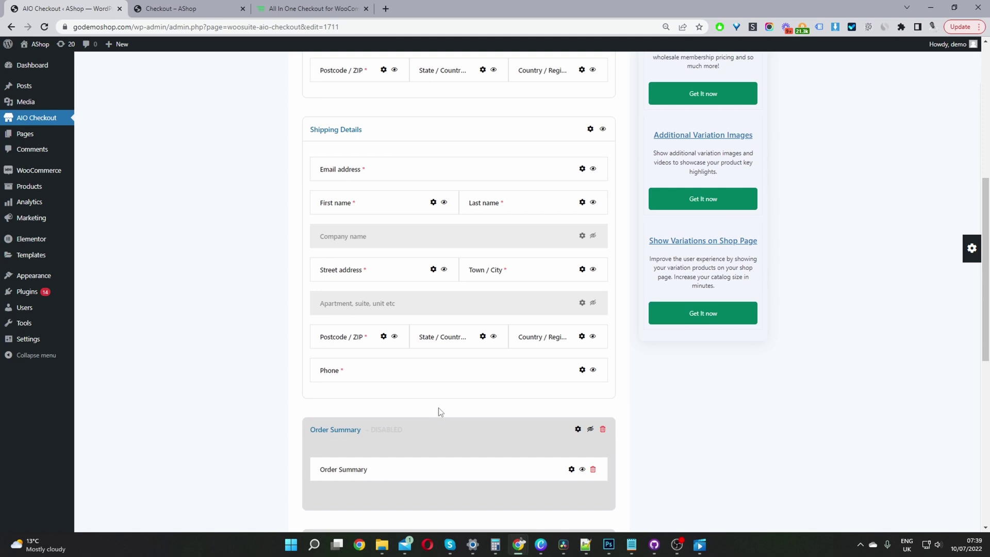
left_click(970, 251)
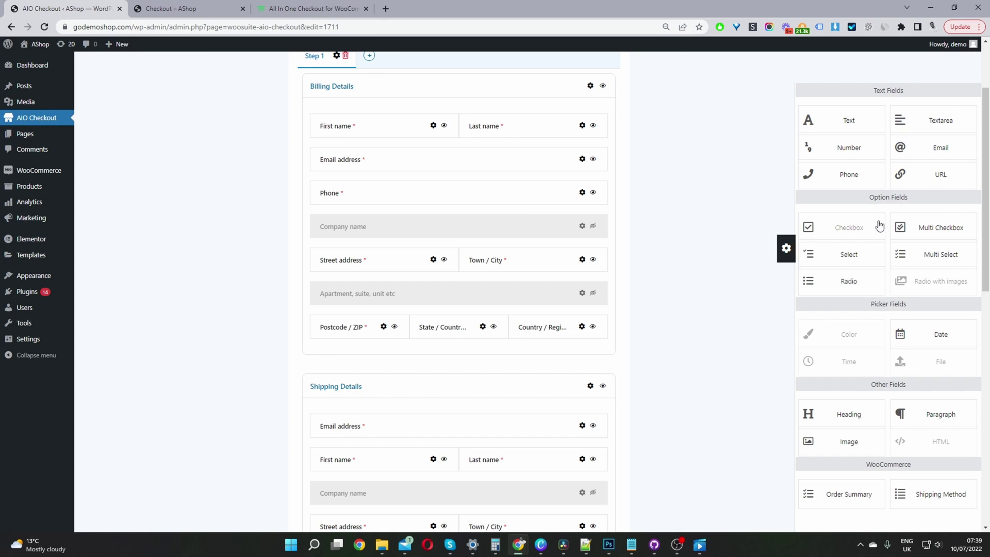
left_click_drag(936, 230, 547, 233)
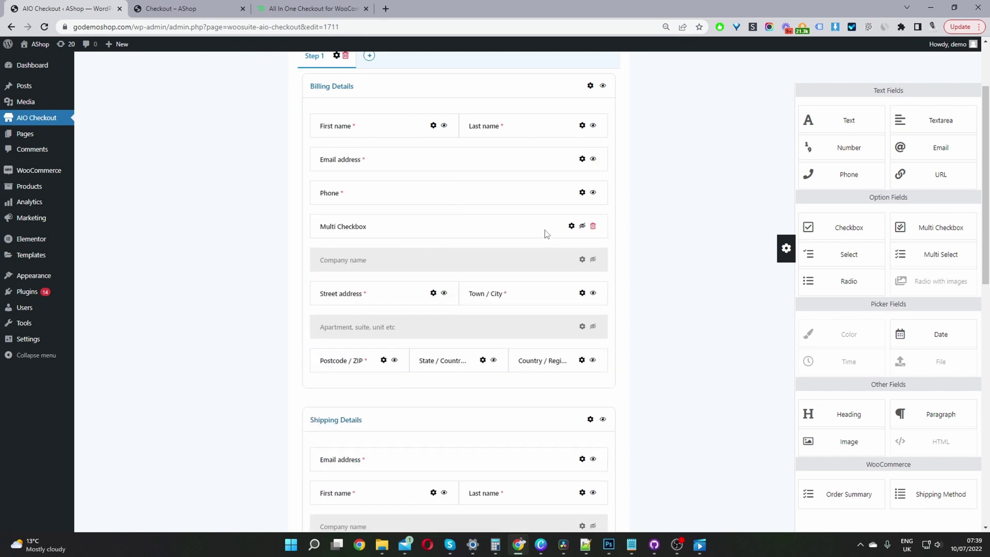
left_click(593, 226)
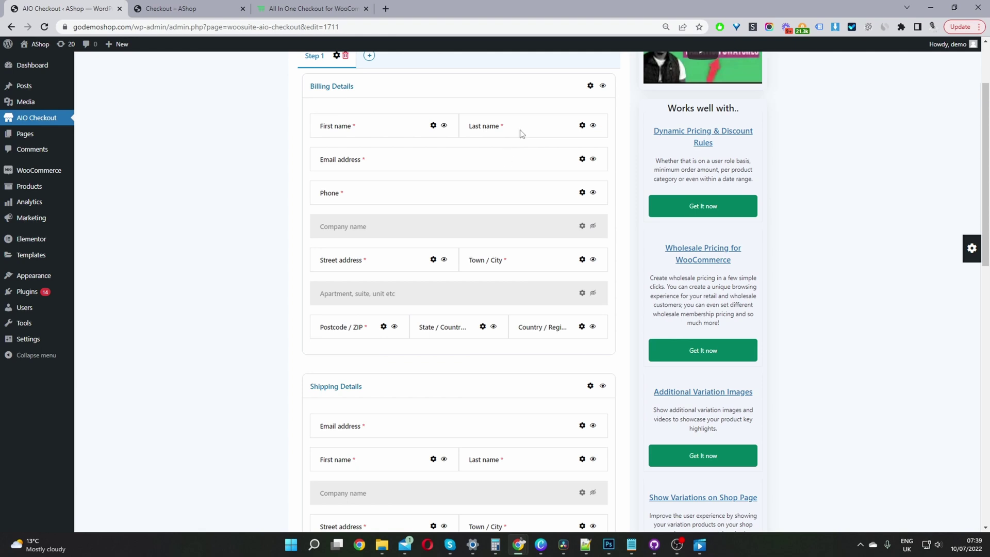
scroll(326, 165, "up", 2)
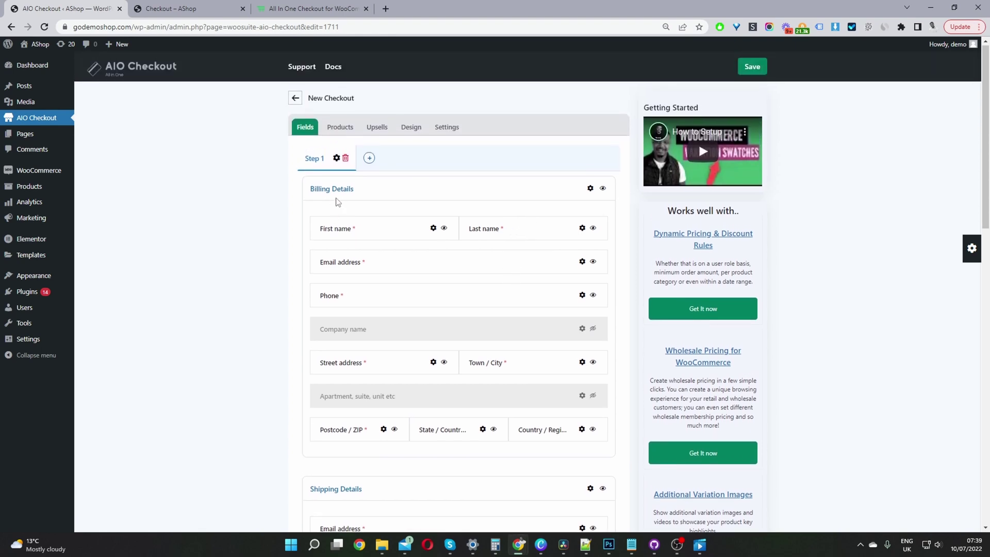
left_click(603, 189)
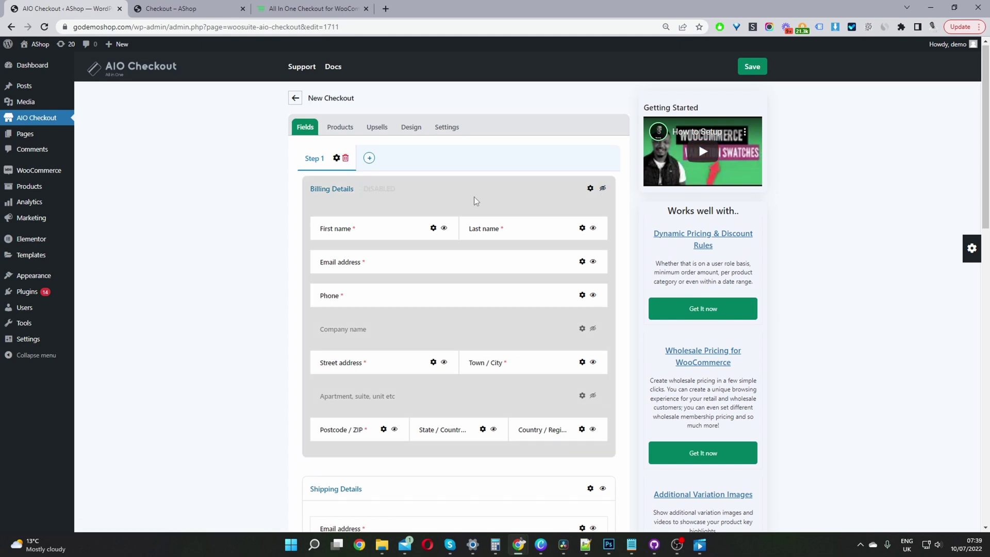
left_click(600, 191)
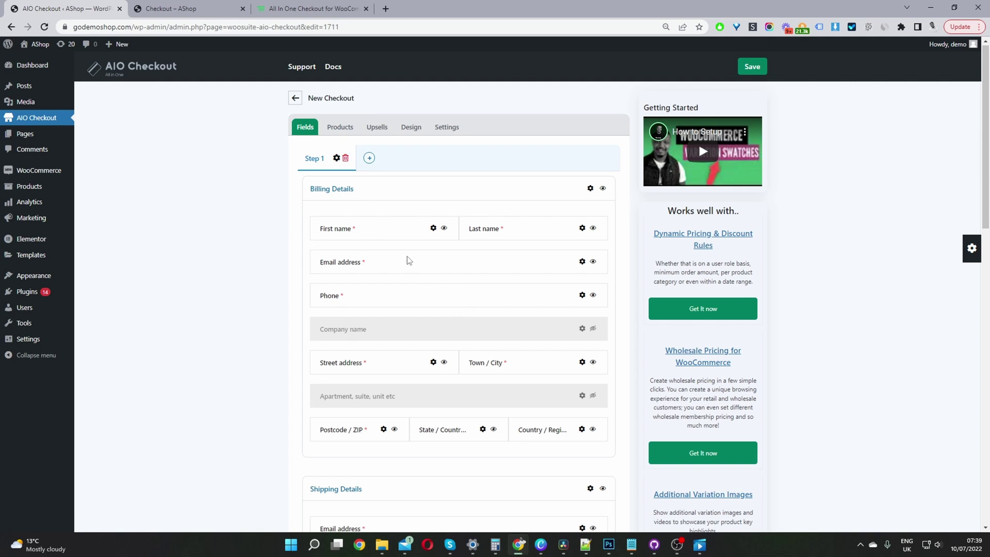
scroll(458, 277, "down", 11)
scroll(348, 386, "down", 3)
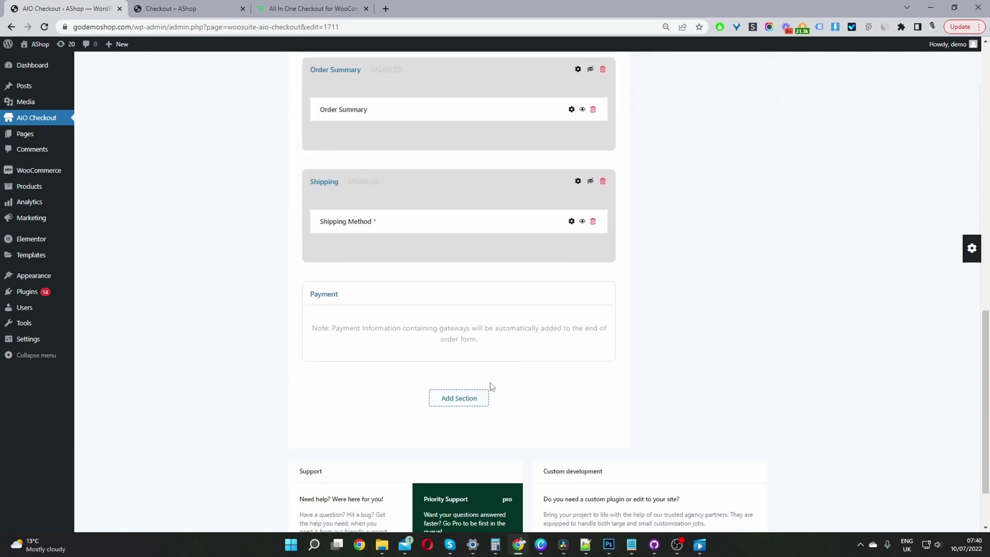
Add a section above Billing Details holding First name, Last name and Email address, then hide Billing Details.
left_click(442, 405)
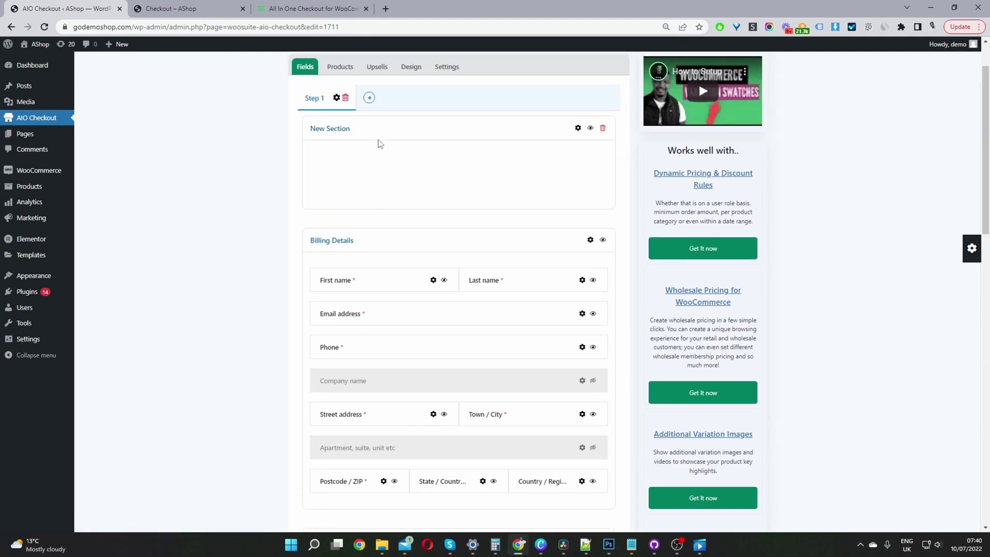
left_click_drag(484, 138, 459, 288)
left_click_drag(347, 281, 364, 169)
left_click_drag(384, 283, 511, 172)
left_click_drag(393, 291, 412, 211)
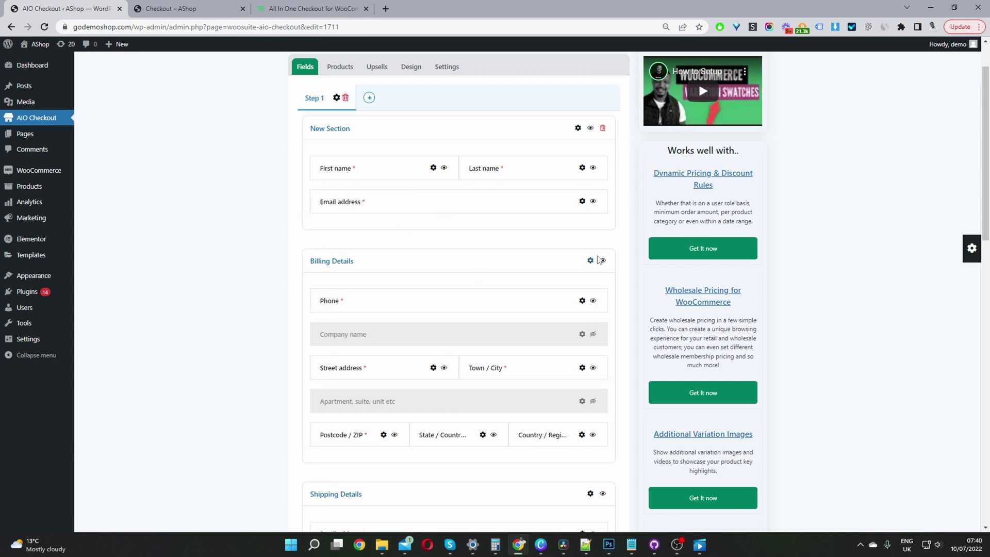
left_click(602, 261)
Save the layout and reload the storefront checkout to see the new name-and-email section.
scroll(714, 294, "up", 2)
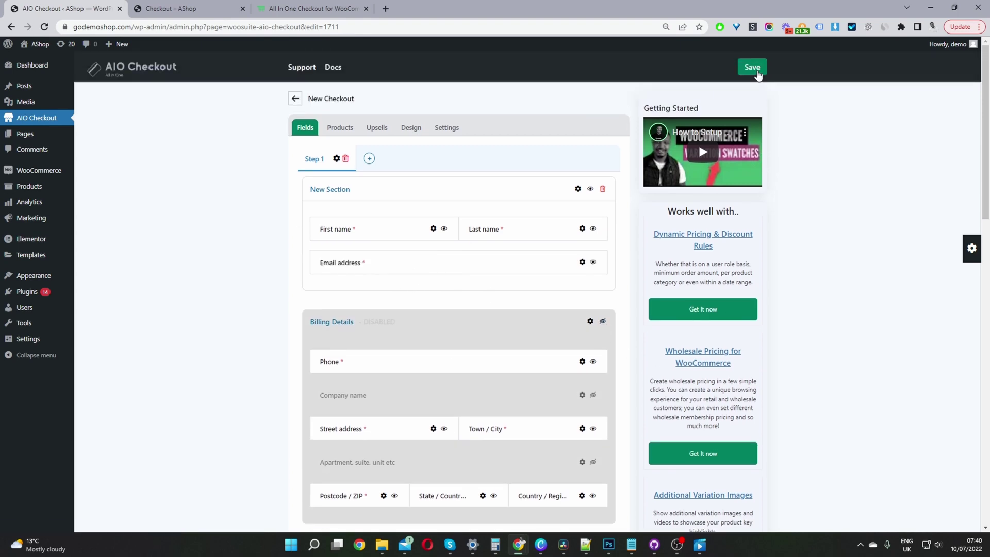
left_click(752, 67)
key("ctrl+Tab")
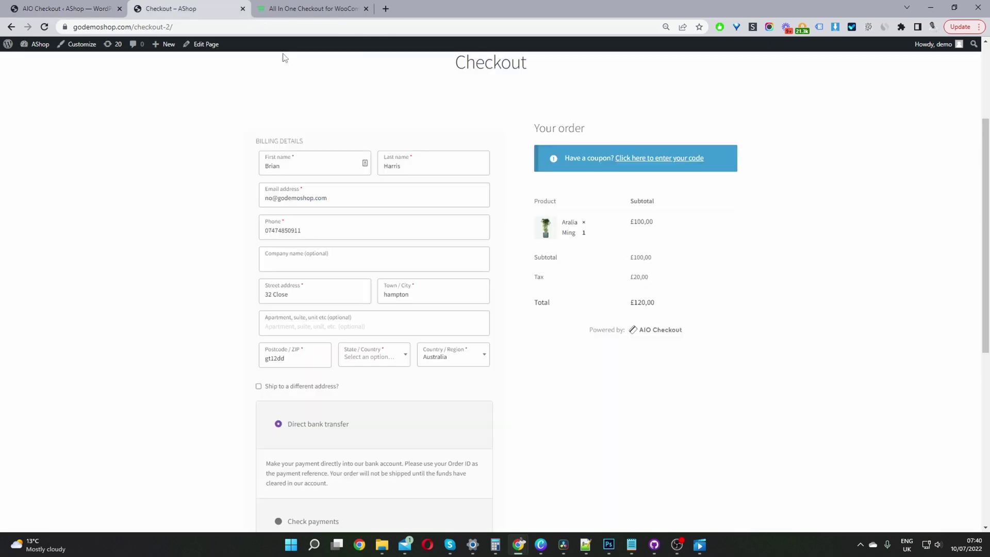
left_click(44, 27)
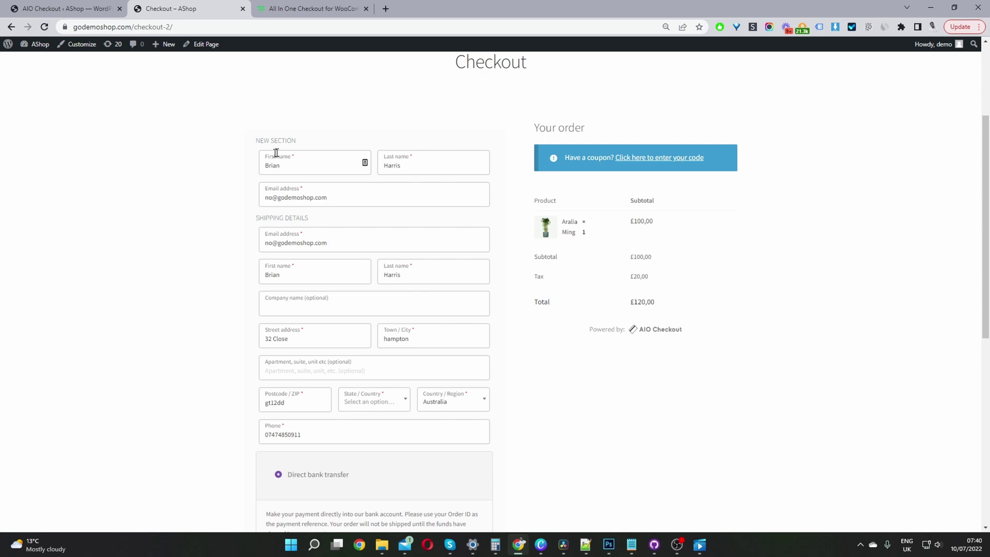
left_click_drag(265, 139, 311, 149)
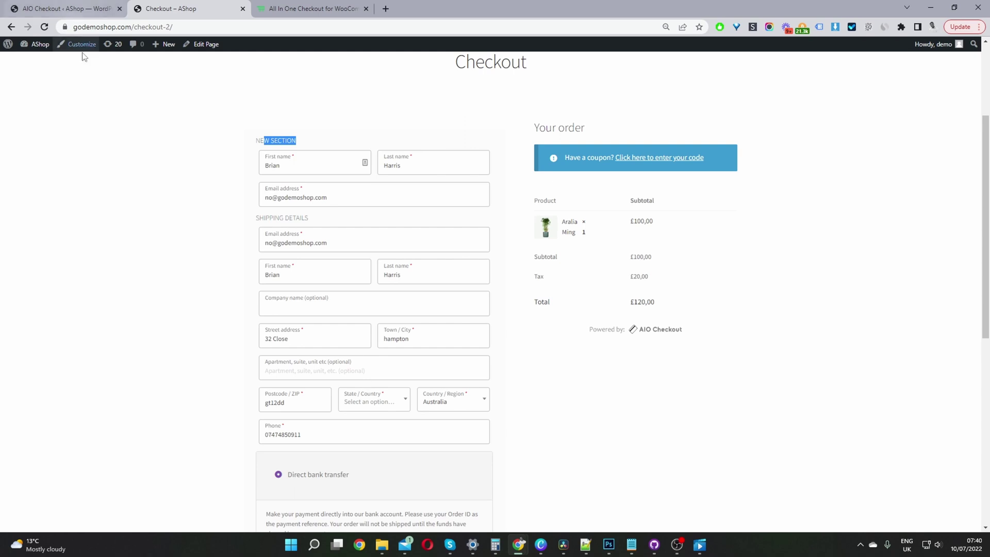
In the checkout field editor, hide the Shipping Details section.
left_click(65, 9)
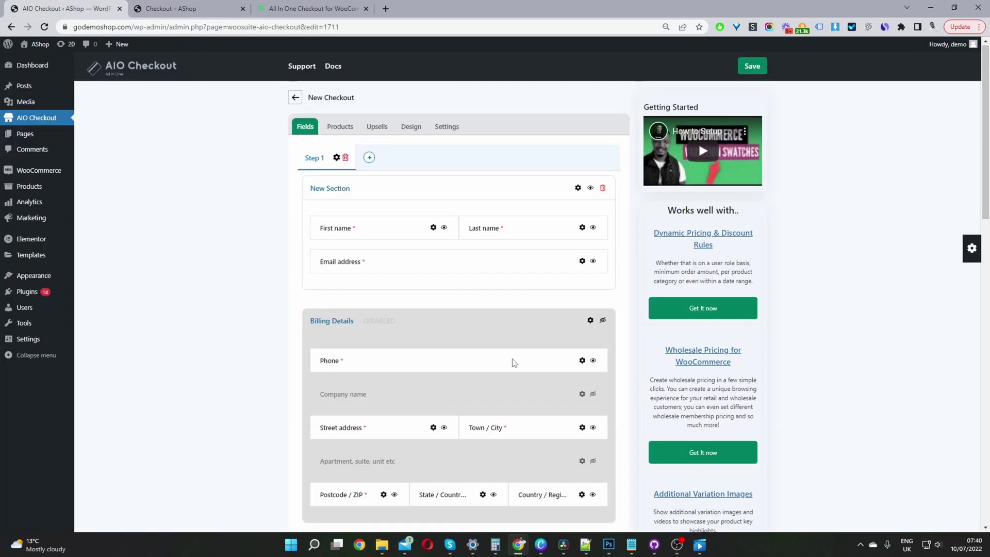
scroll(513, 360, "down", 5)
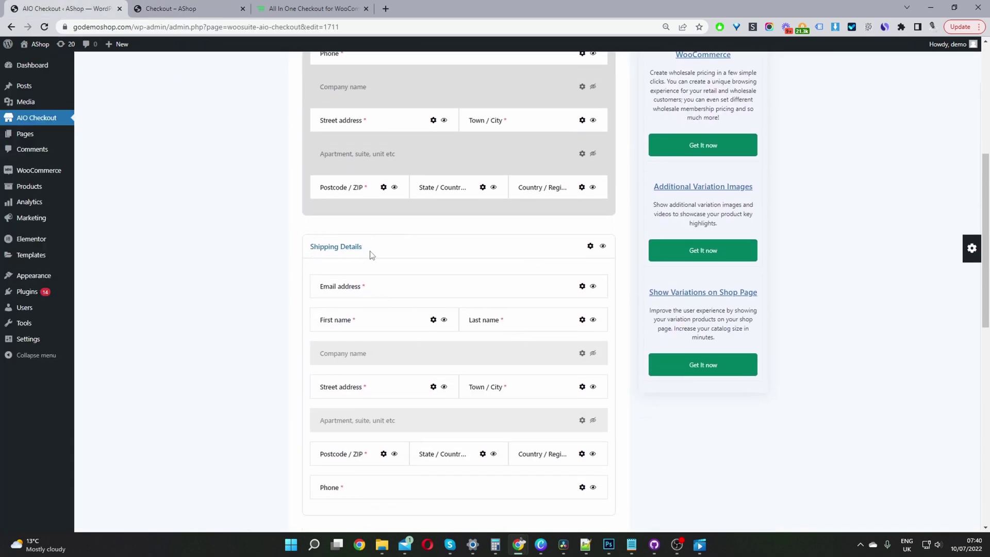
left_click(603, 248)
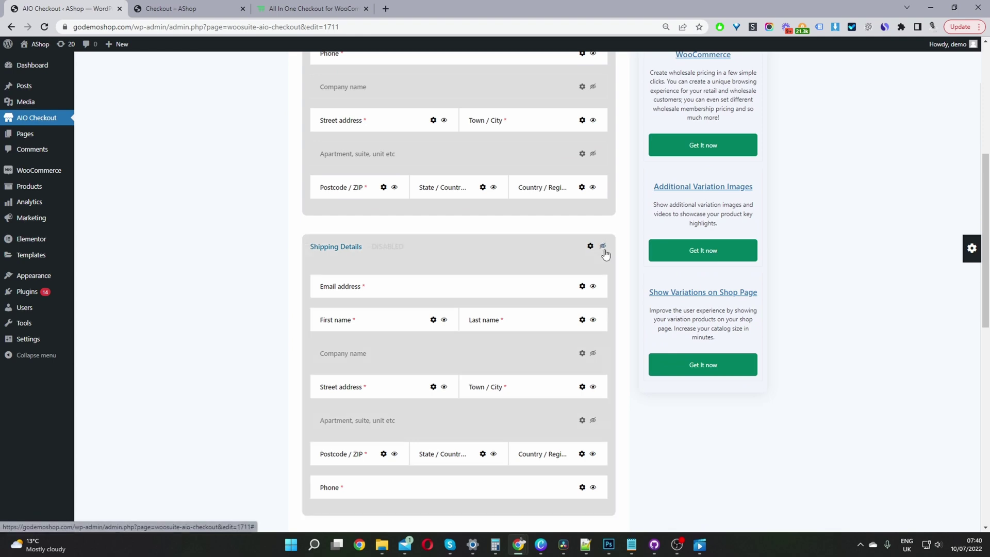
scroll(597, 302, "up", 5)
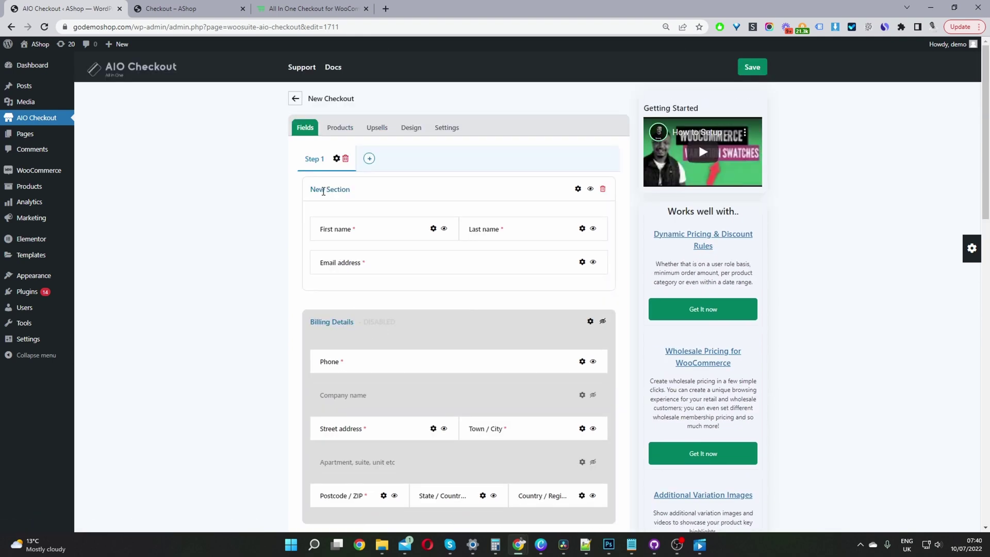
Change the new section's label to 'Info' in its section settings.
left_click(579, 190)
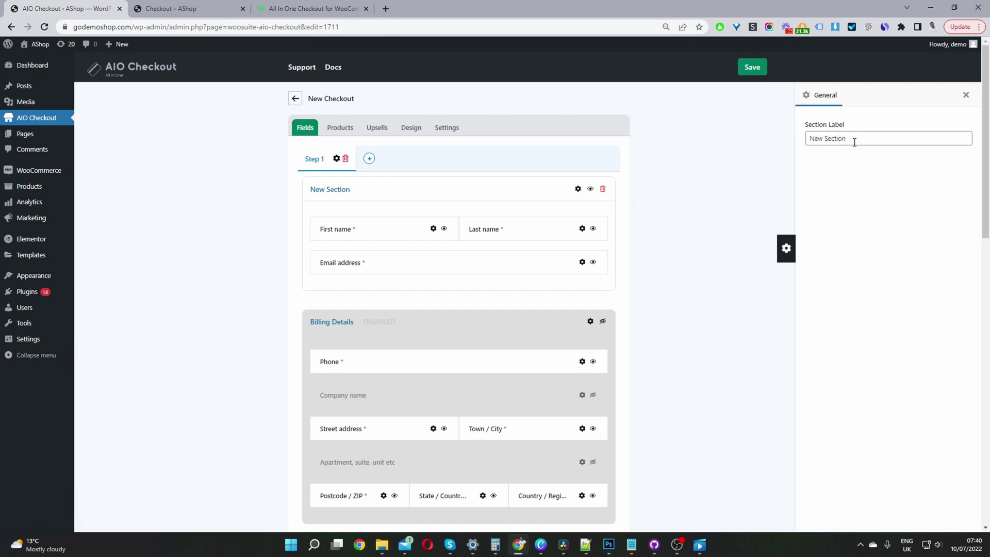
left_click_drag(854, 142, 801, 146)
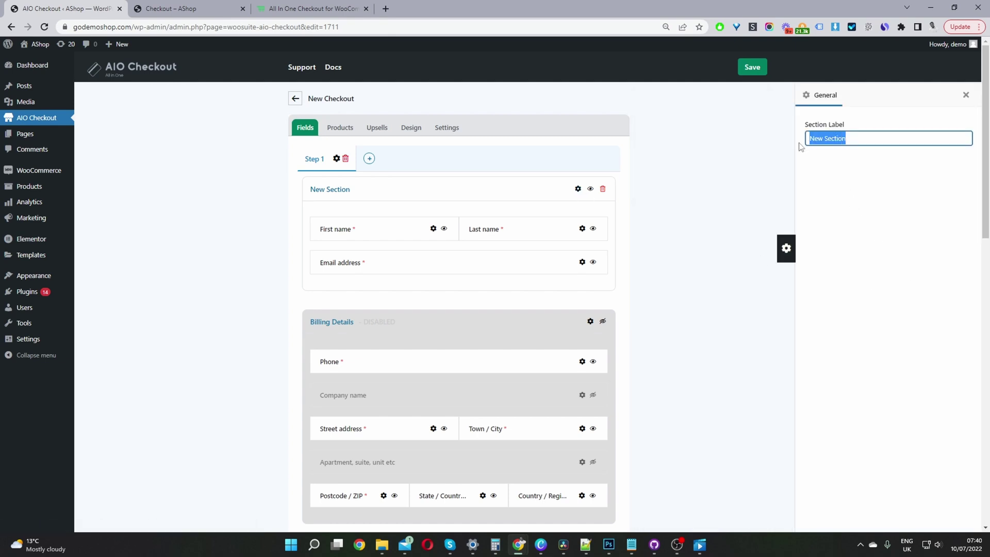
type("Infor")
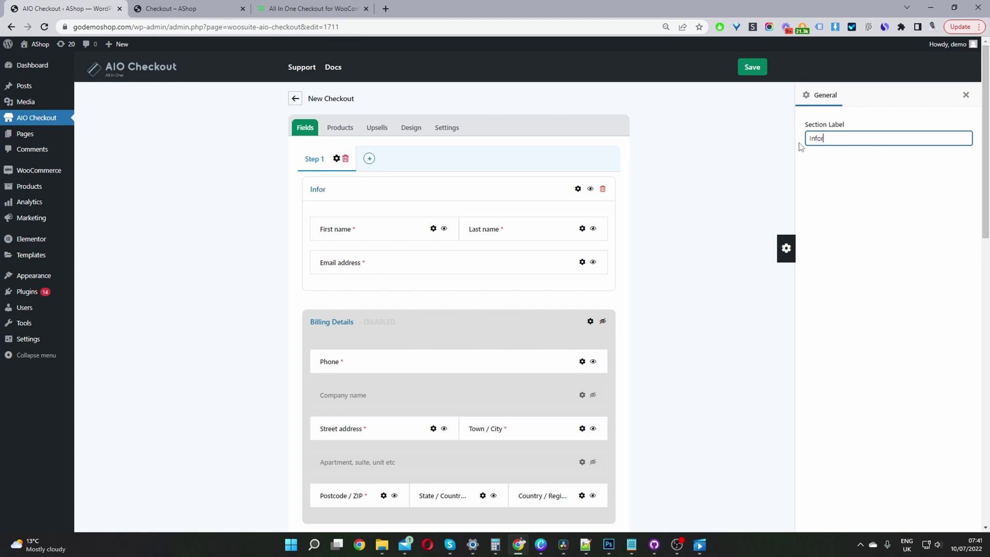
left_click(714, 214)
scroll(714, 215, "down", 10)
scroll(645, 215, "up", 10)
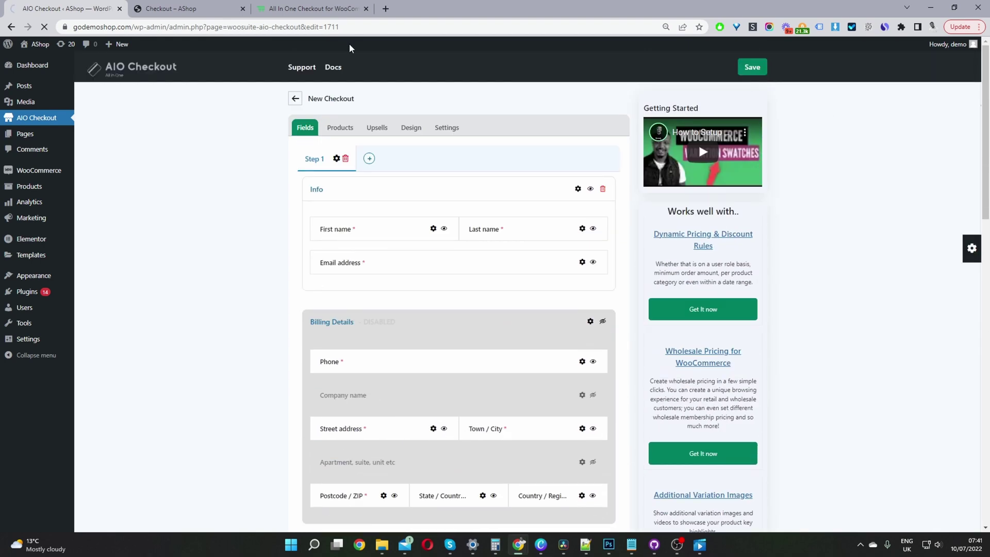
Reload the storefront checkout and try the First name, Last name and Email fields under INFO.
left_click(165, 8)
left_click(47, 28)
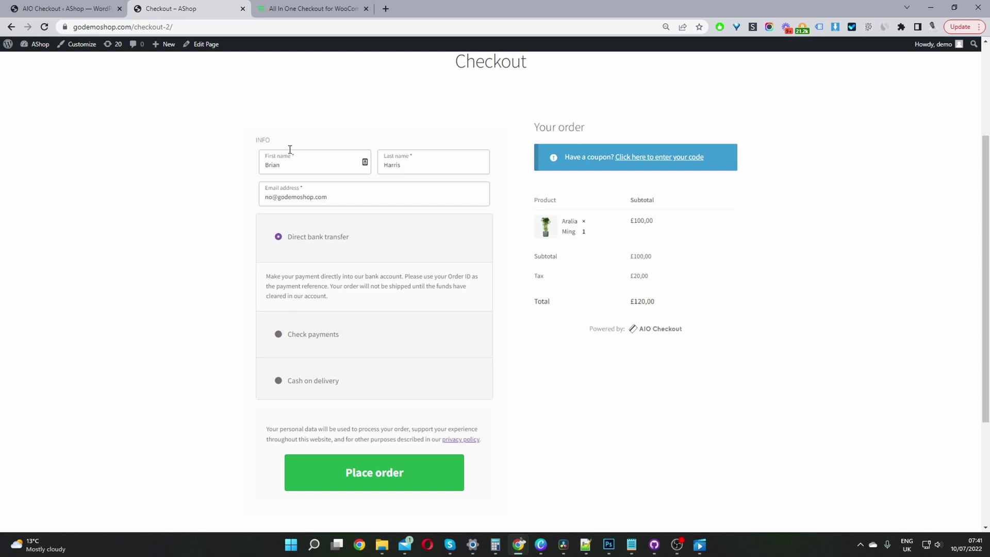
left_click(297, 164)
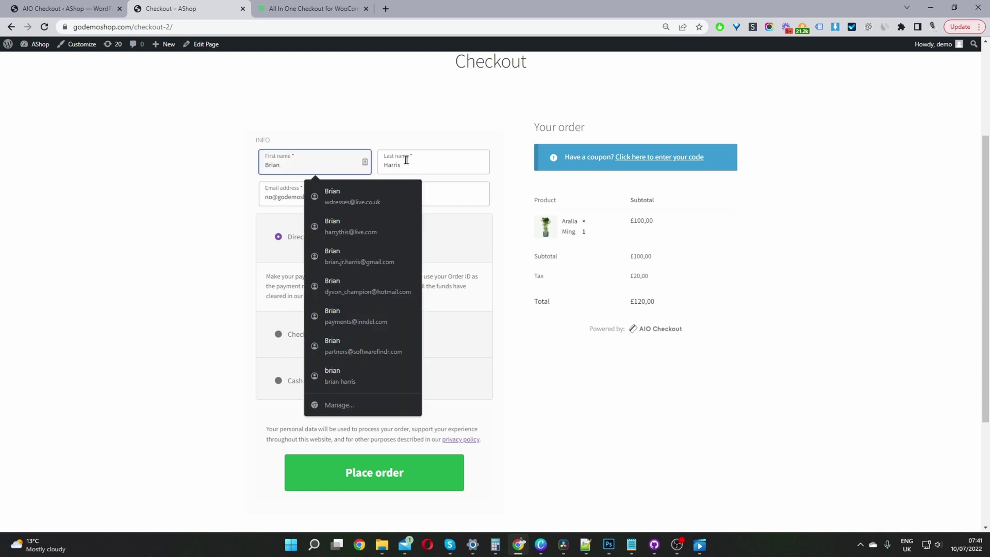
left_click(433, 162)
left_click(379, 191)
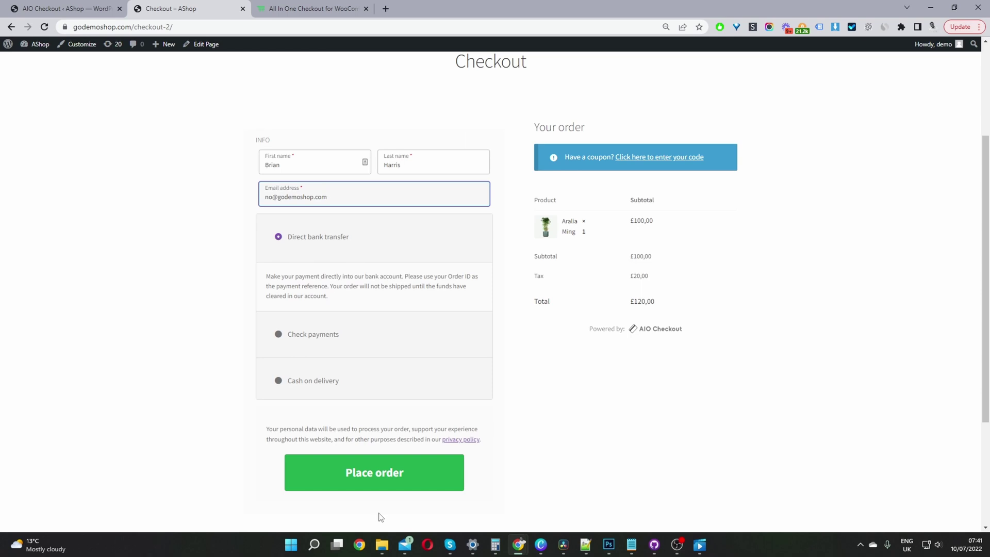
Add a checkbox labelled 'I agree to terms and conditions' below Email address and save.
left_click(100, 8)
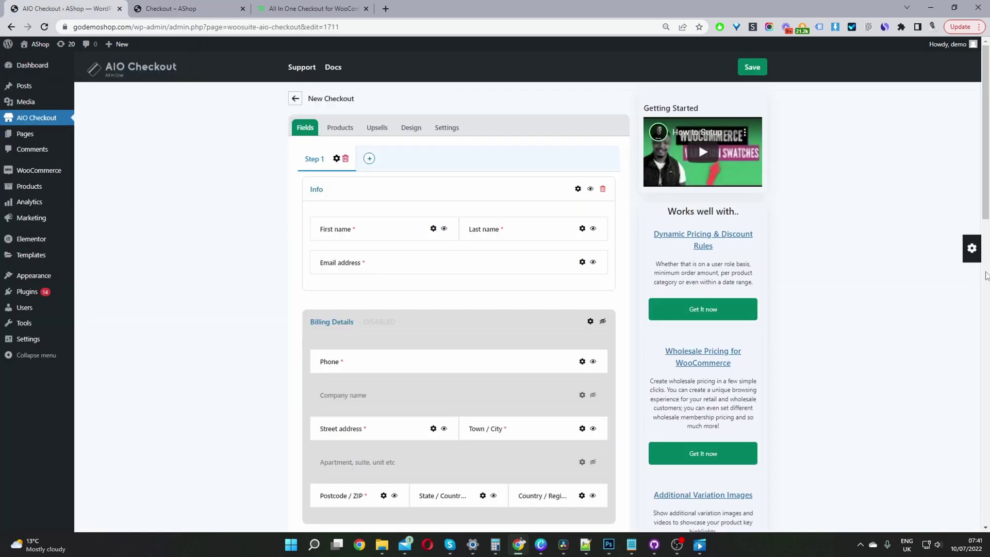
left_click(972, 248)
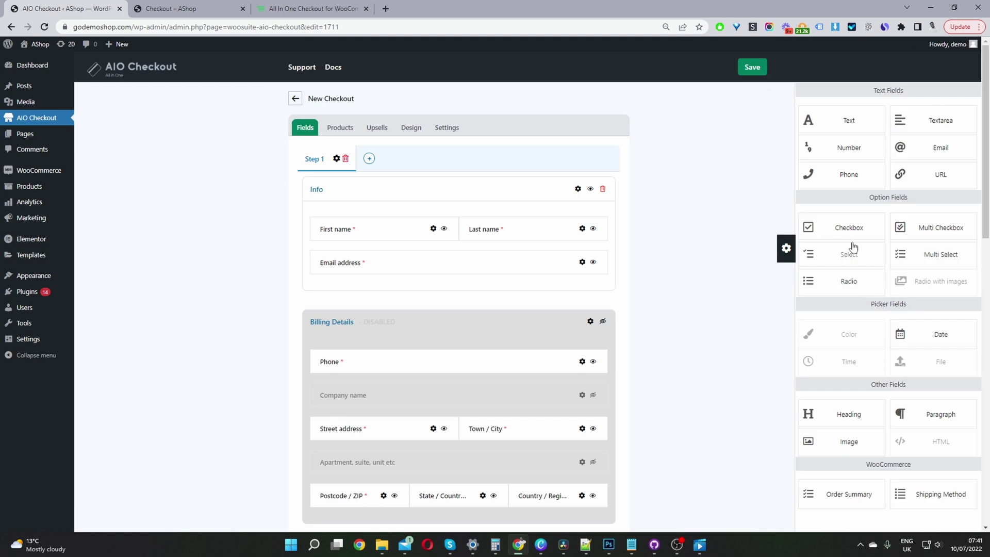
left_click_drag(859, 230, 477, 299)
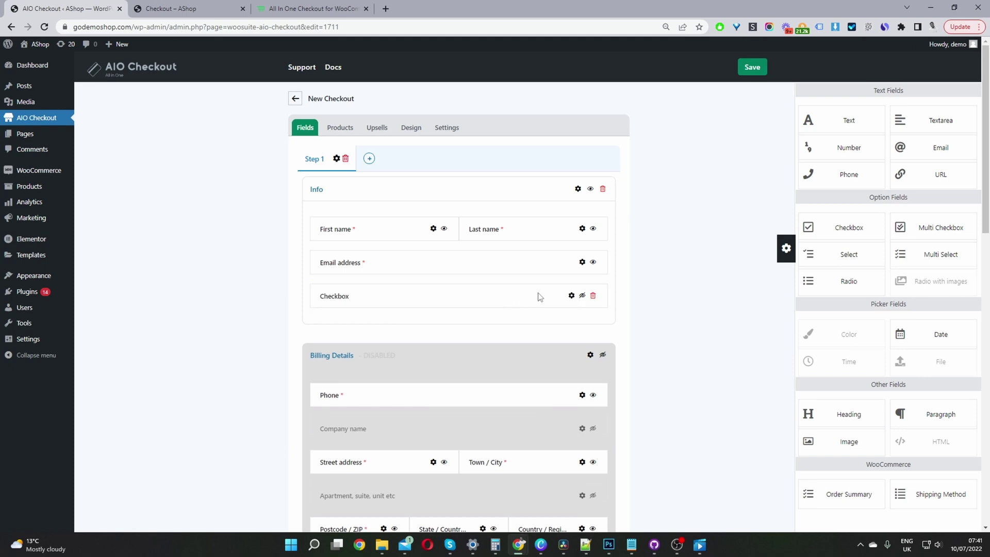
left_click(571, 296)
left_click(849, 219)
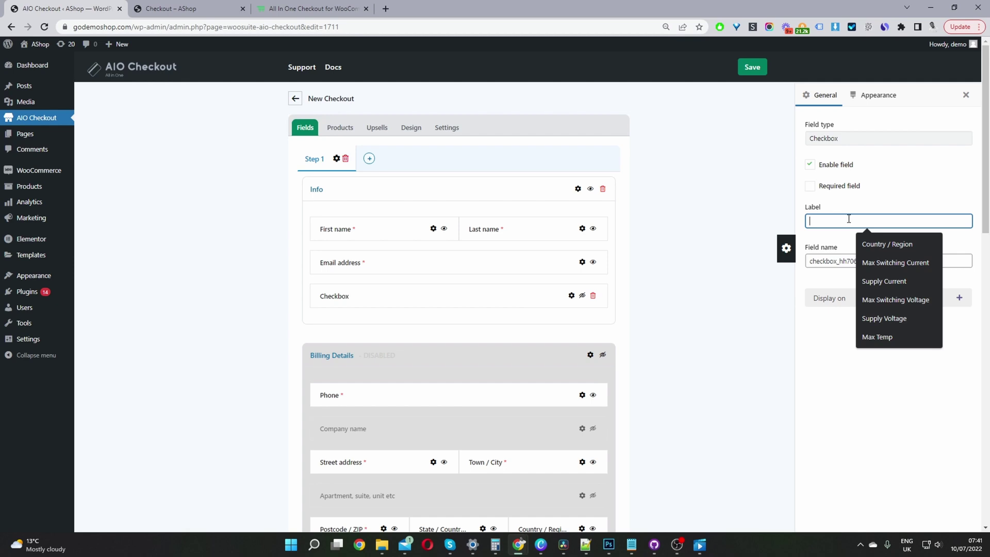
type("I")
left_click(884, 261)
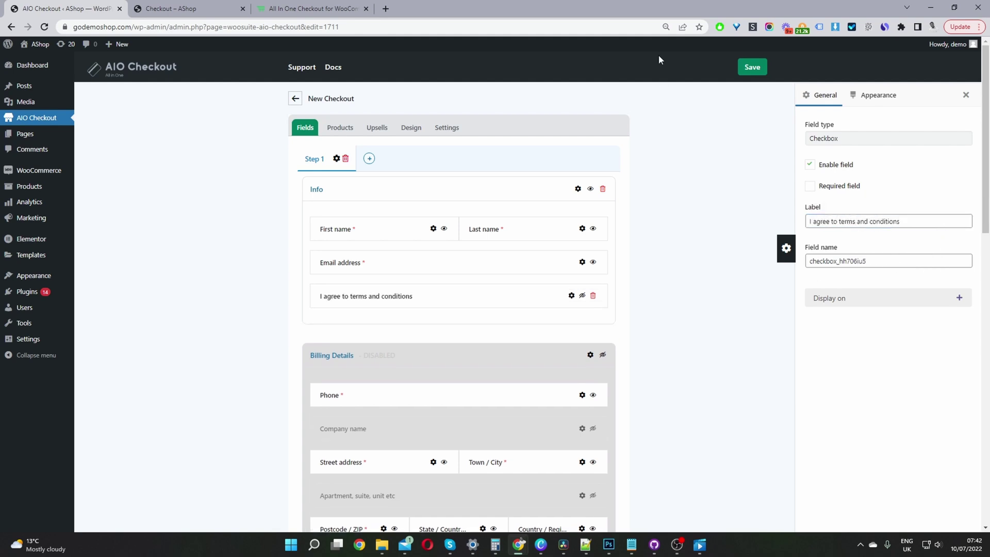
left_click(744, 69)
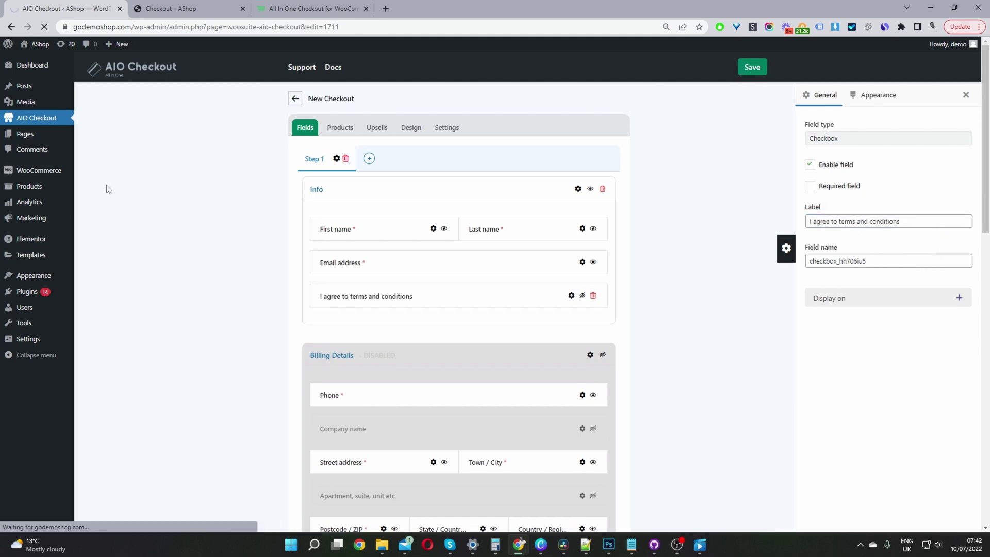
On the reloaded storefront checkout, tick the terms checkbox and select Check payments.
left_click(208, 8)
left_click(45, 27)
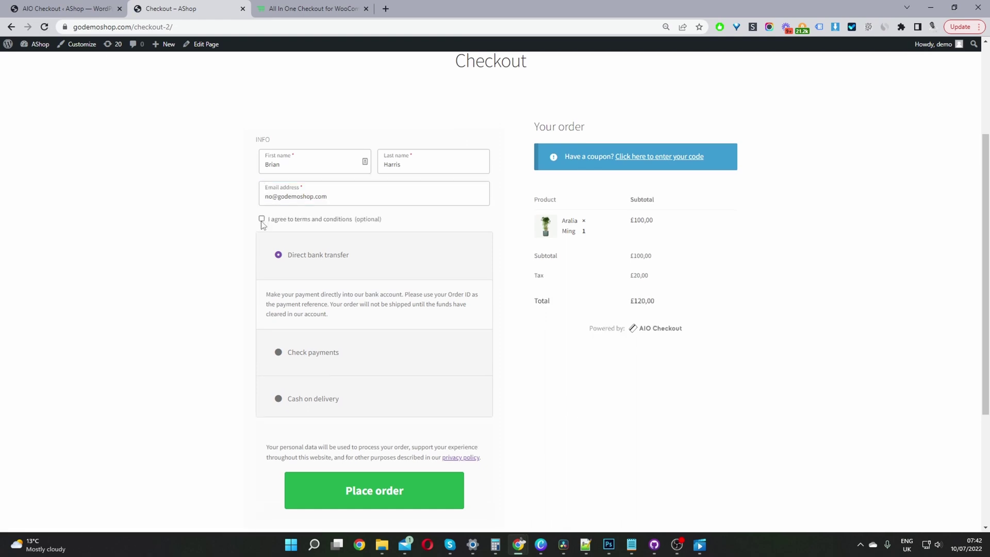
left_click(270, 223)
left_click(351, 349)
left_click(65, 6)
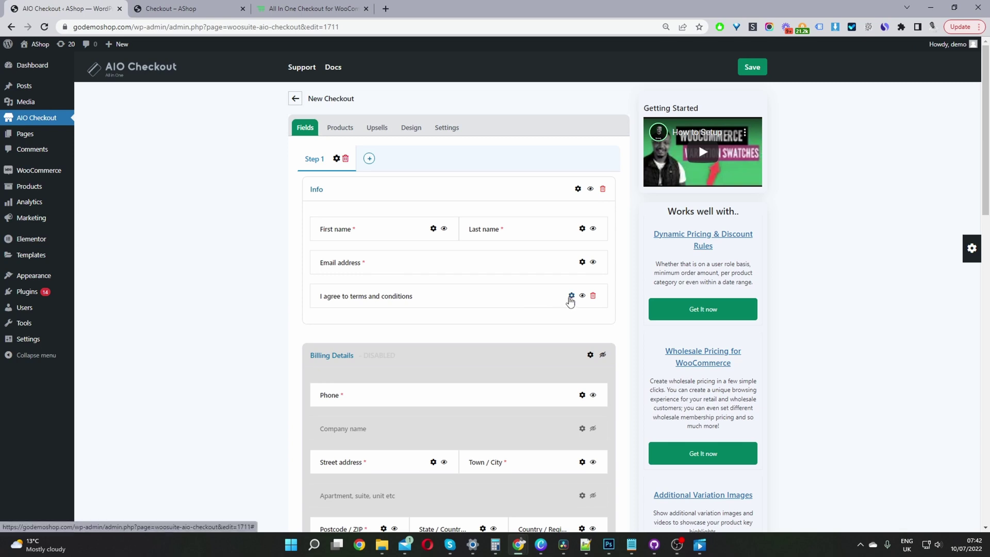
left_click(571, 298)
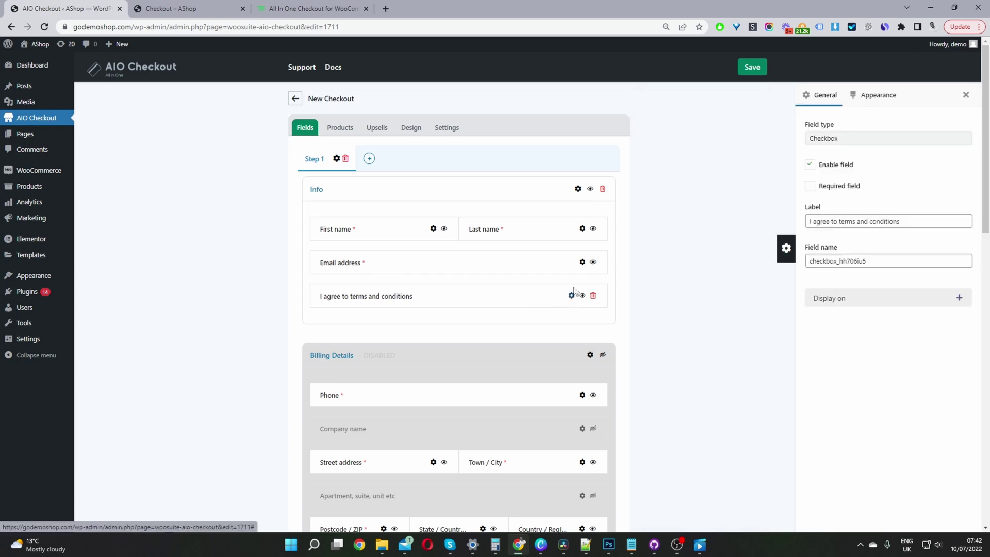
left_click(832, 303)
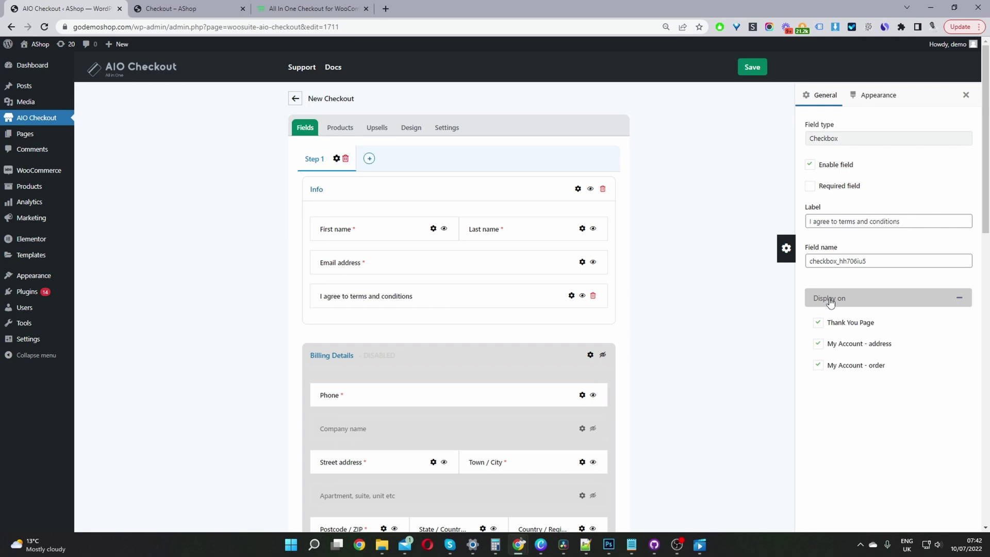
left_click(860, 370)
left_click(860, 345)
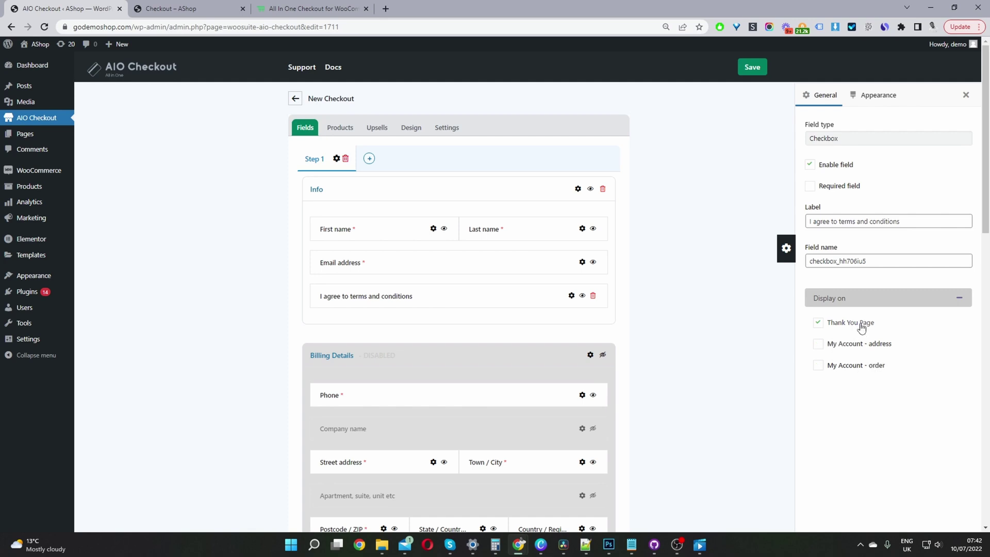
left_click(861, 327)
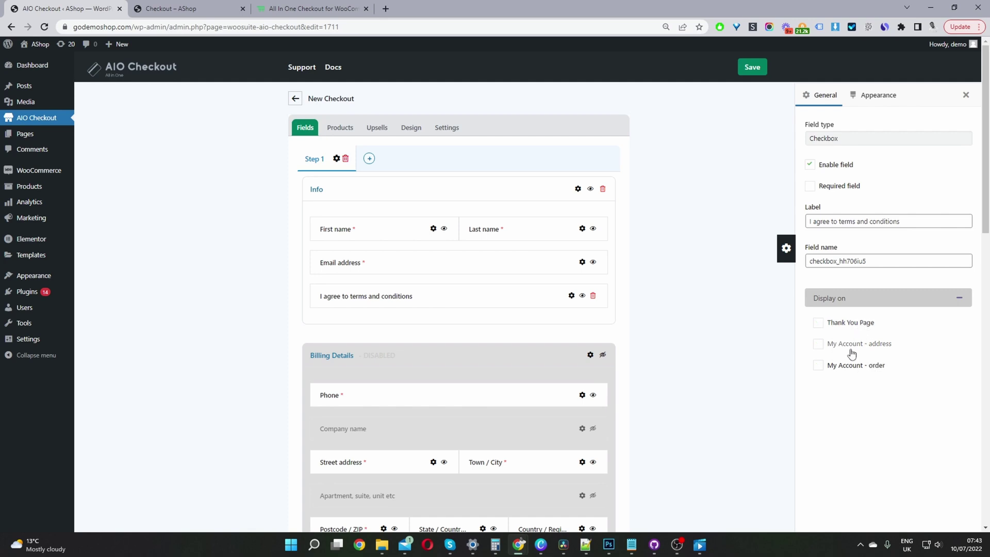
left_click(852, 324)
left_click(830, 344)
left_click(824, 369)
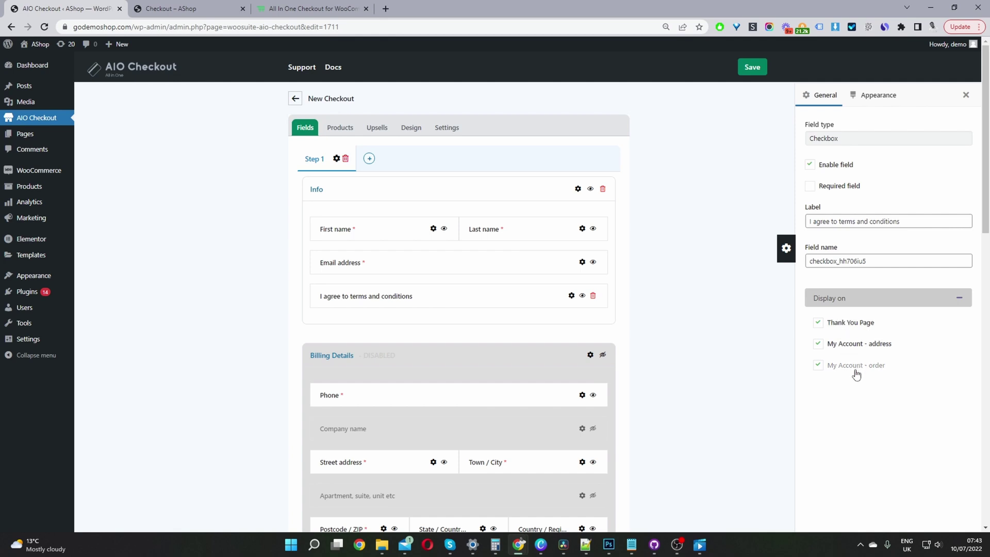
left_click(787, 248)
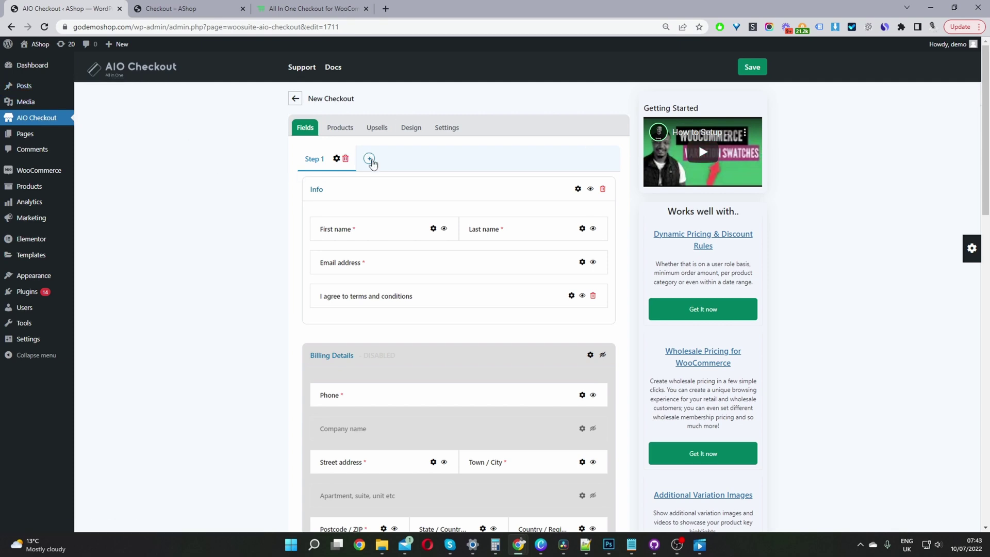
Add Step 2 to the checkout and drag Email address above First name in Step 1's Info section.
left_click(370, 159)
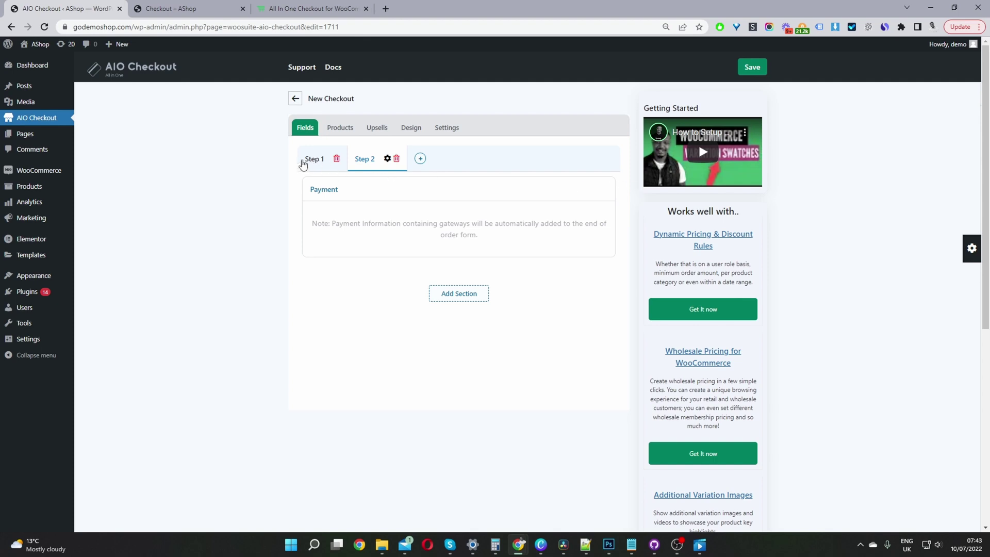
left_click(314, 160)
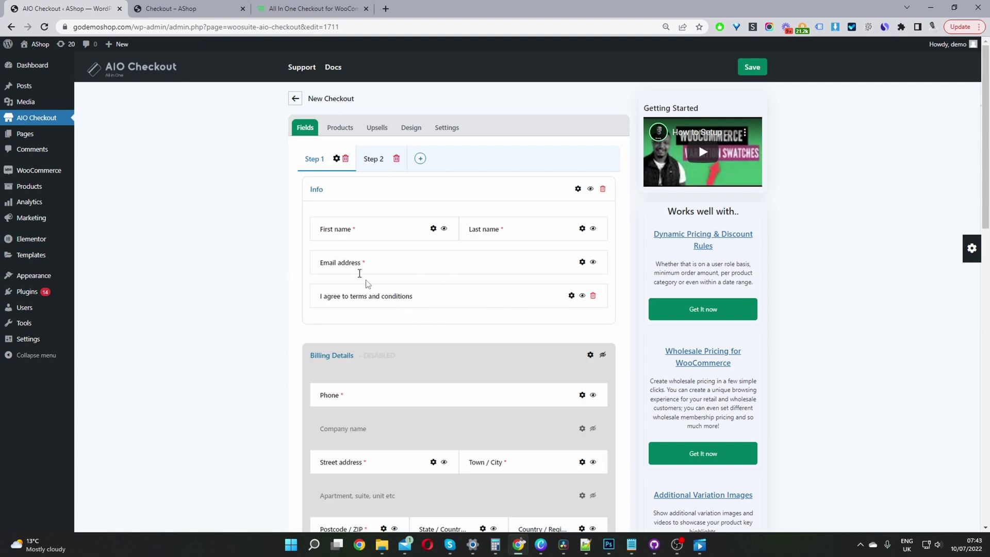
left_click_drag(381, 263, 381, 223)
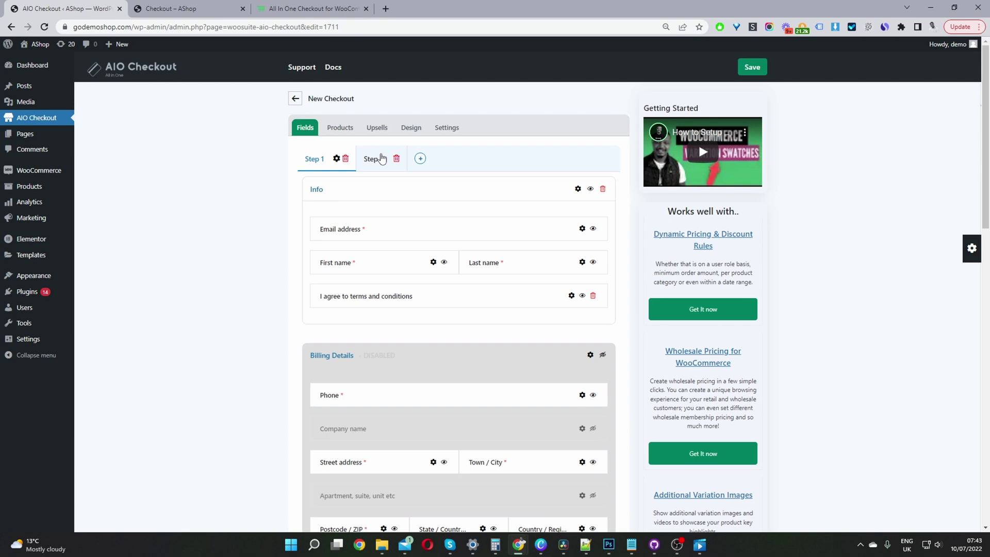
left_click(374, 165)
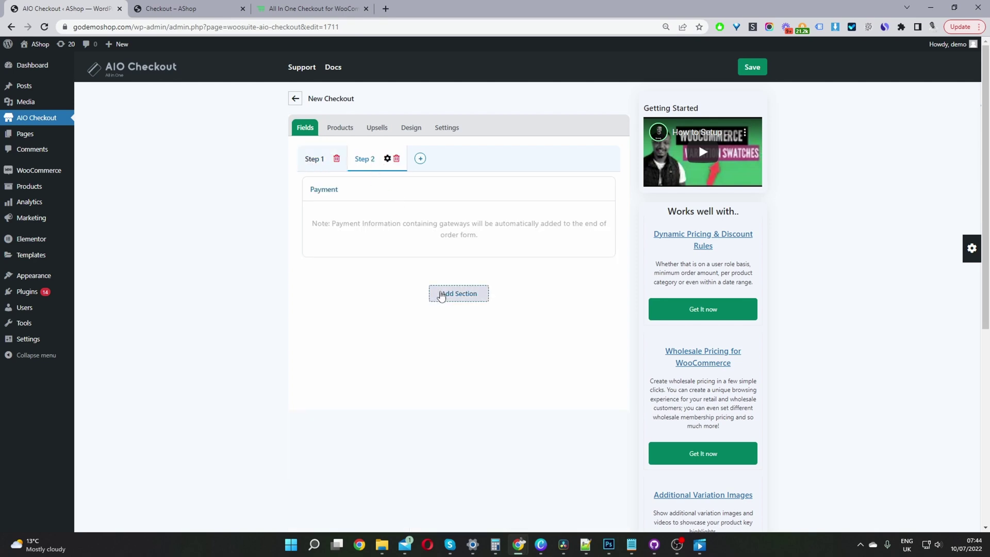
Add a New Section above Payment in Step 2 holding URL then Phone fields, and save.
left_click(442, 295)
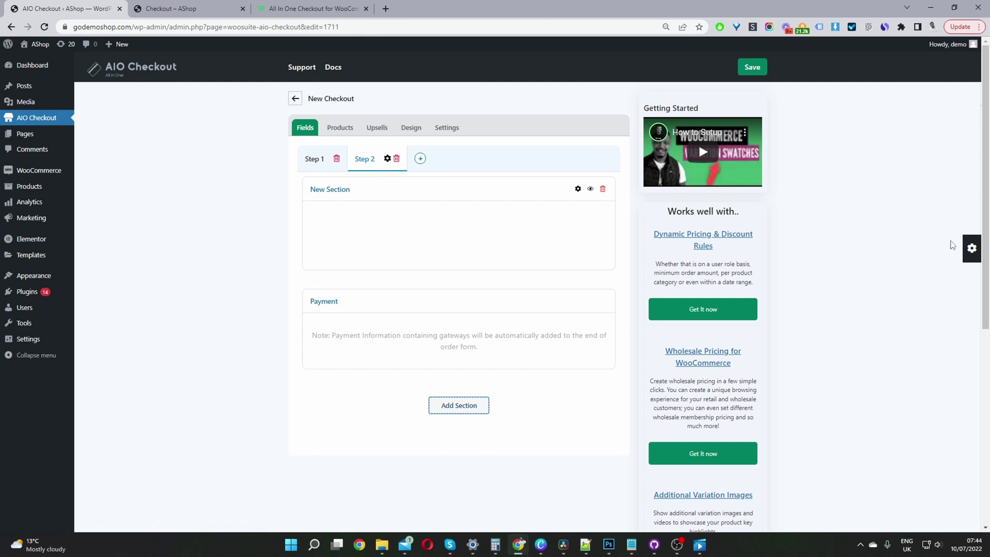
left_click(971, 248)
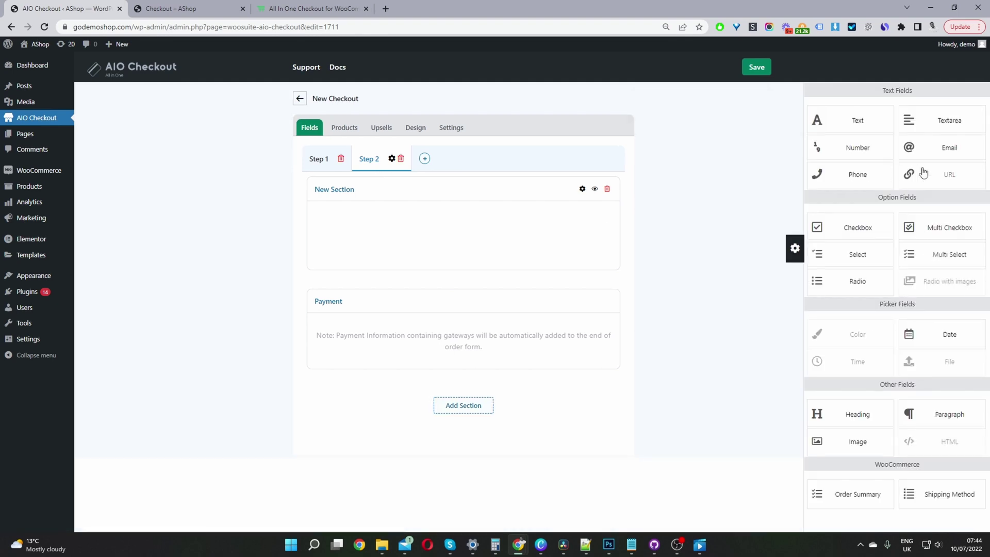
left_click_drag(833, 175, 563, 239)
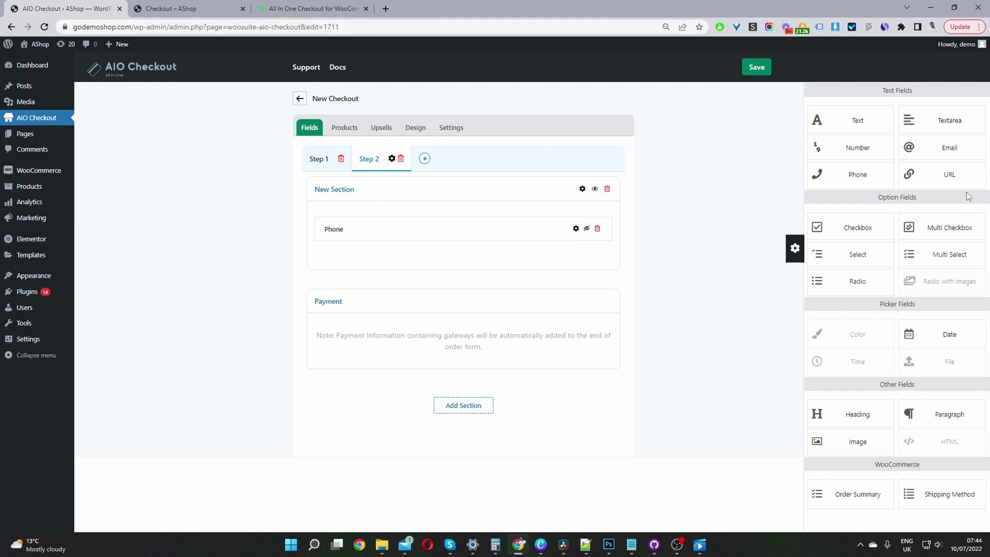
left_click_drag(950, 176, 453, 234)
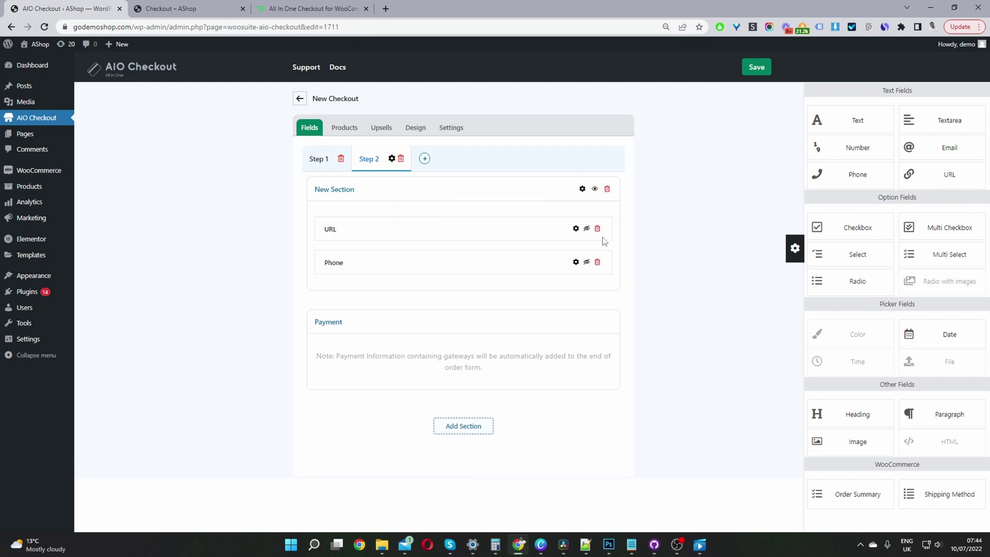
left_click(762, 67)
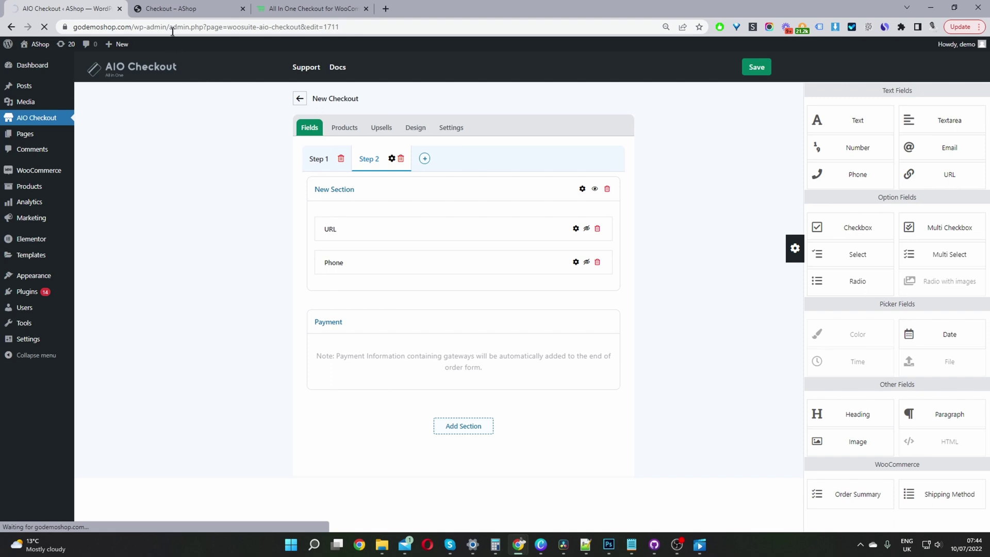
On the Checkout – AShop storefront tab, advance to Step 2 with its URL and Phone fields.
left_click(170, 9)
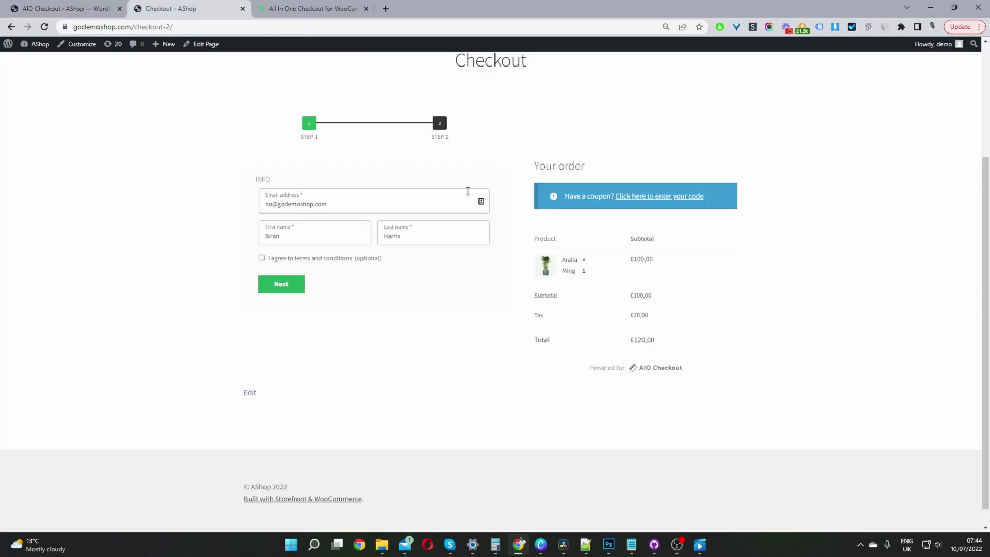
left_click(289, 288)
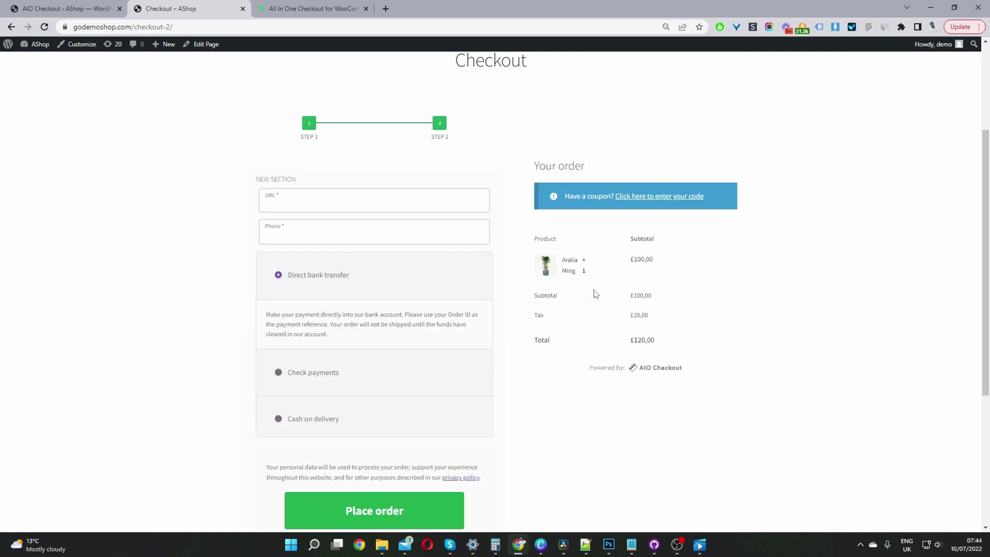